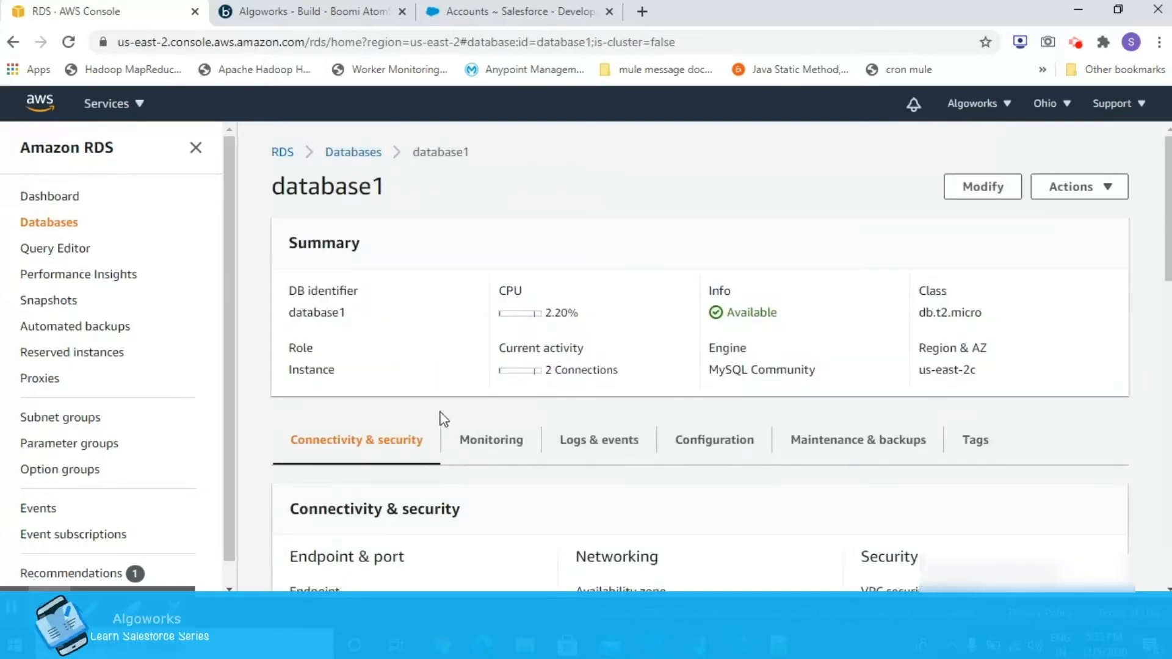
Step: Review the connectivity and security details of database1, including its endpoint, port and security group
scroll(444, 419, down, 4)
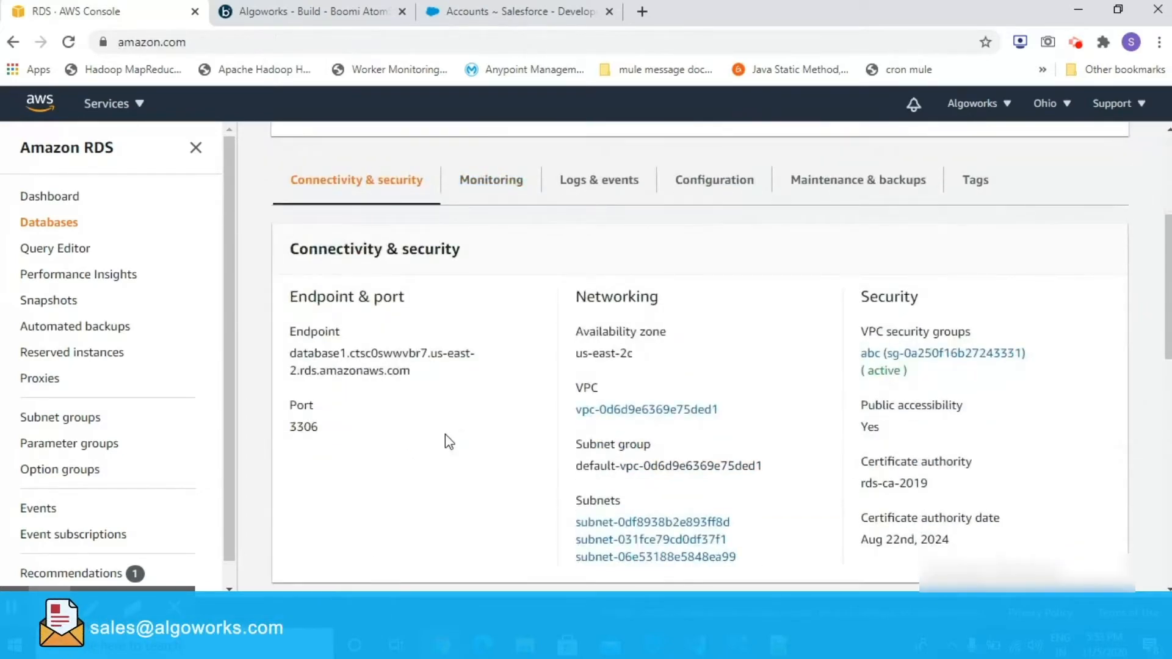
scroll(450, 440, down, 12)
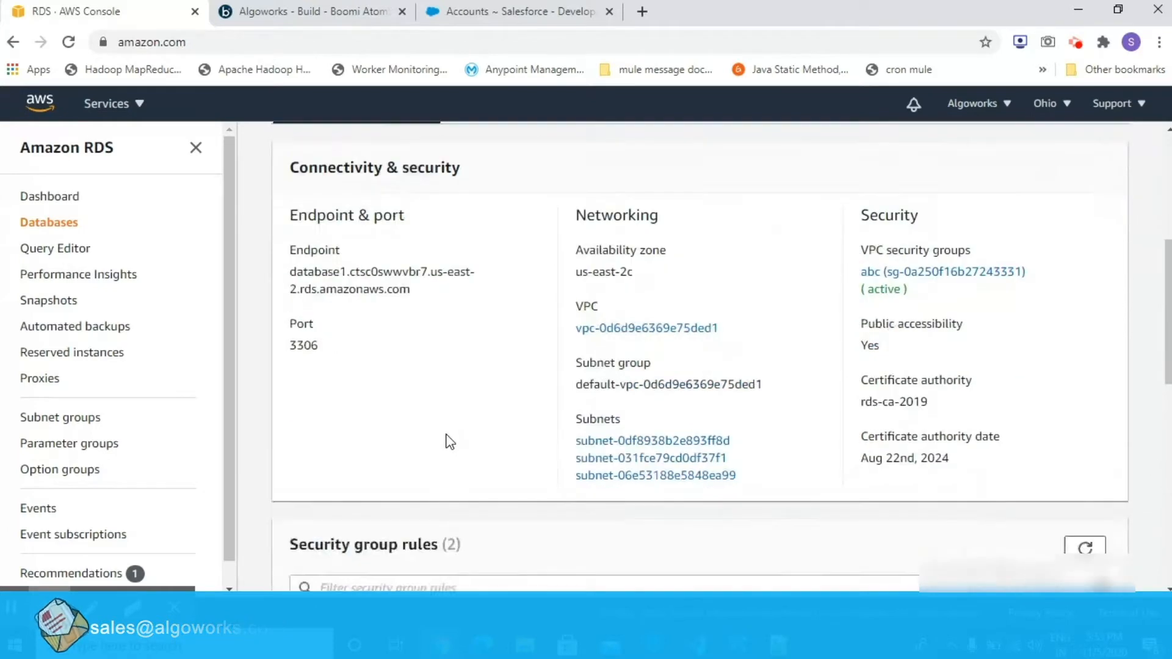
scroll(448, 443, up, 16)
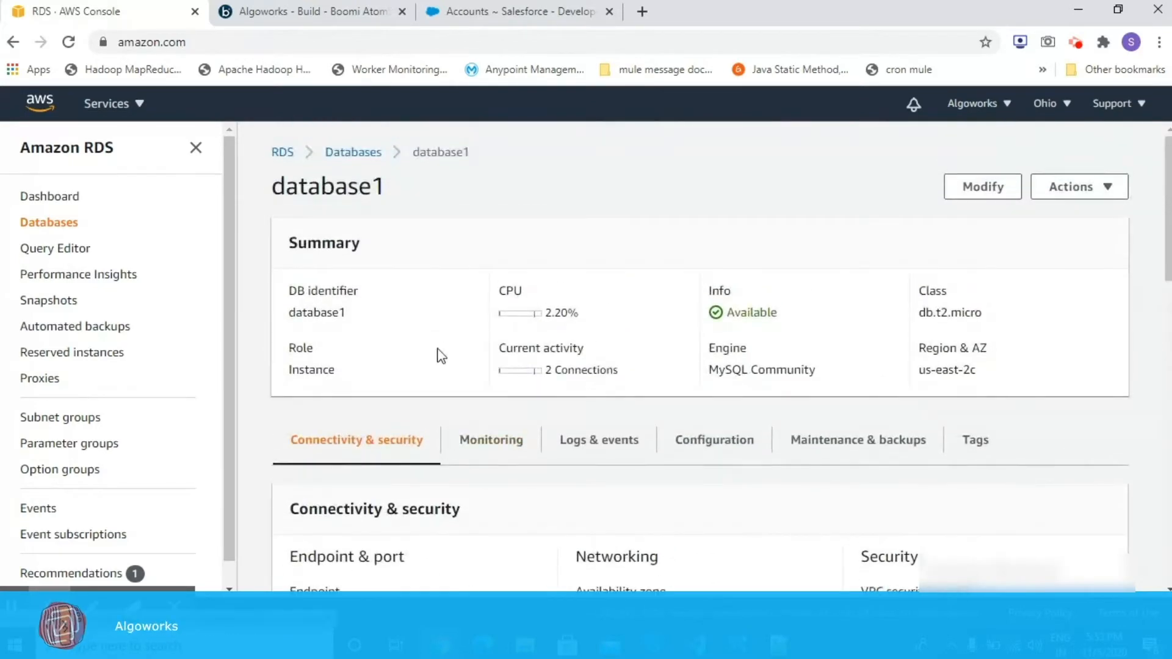
Step: Switch to Boomi and reposition the Data_transformation and Database shapes into a row between the Salesforce and stop shapes
click(366, 6)
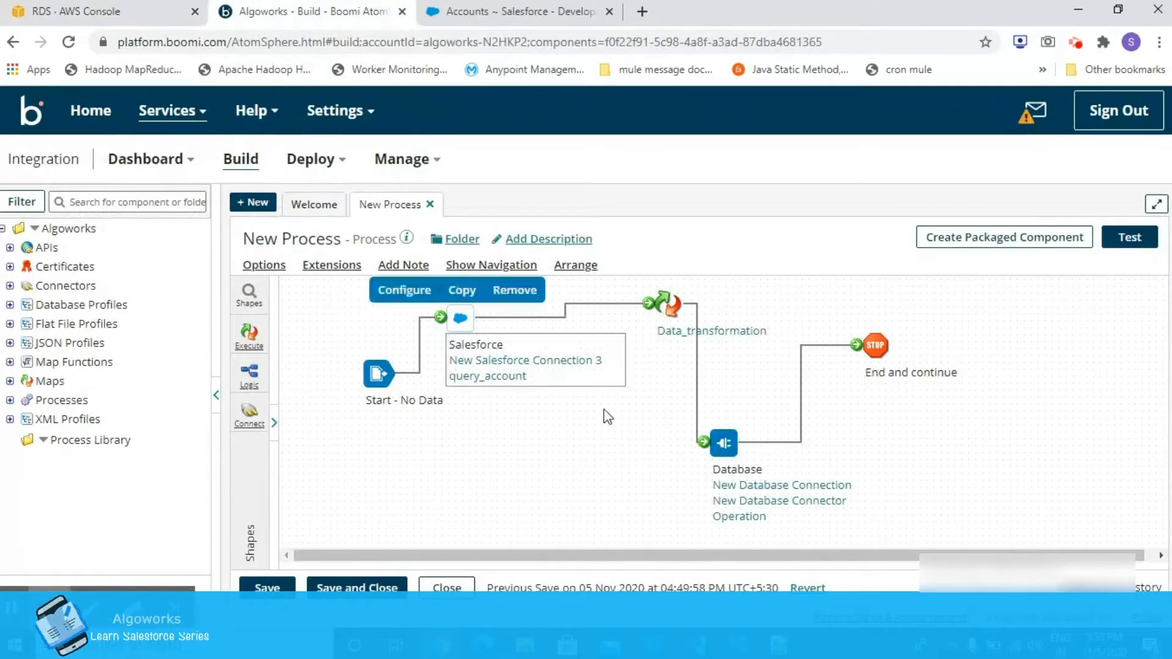
drag(664, 303, 667, 332)
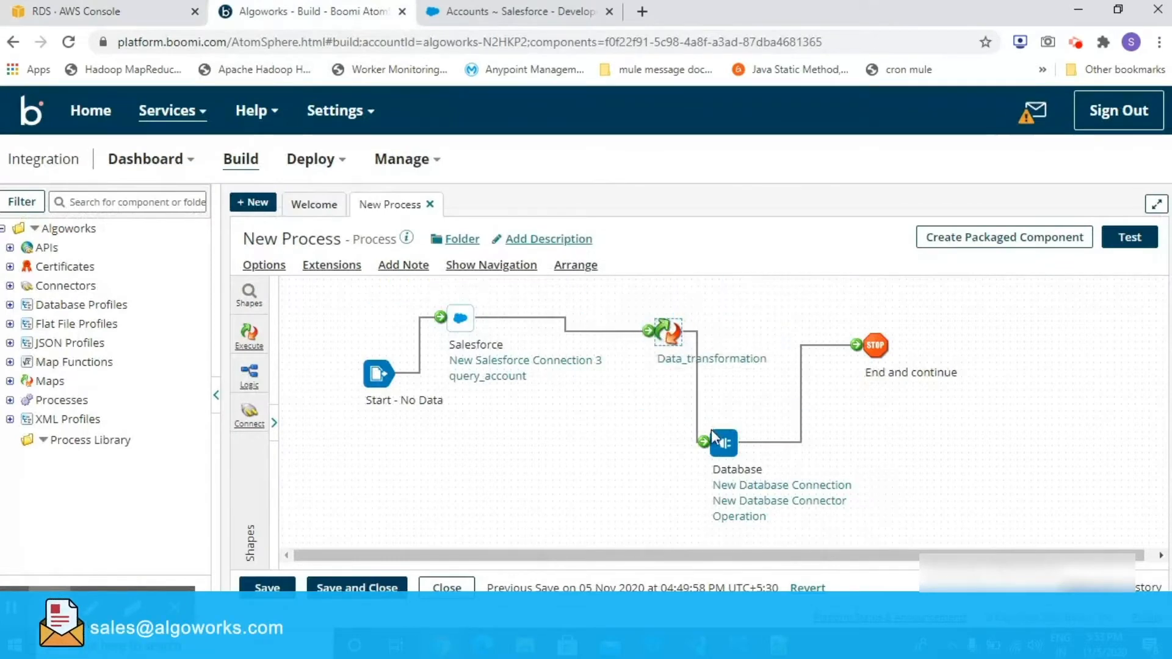
mouse_move(728, 442)
drag(728, 442, 769, 334)
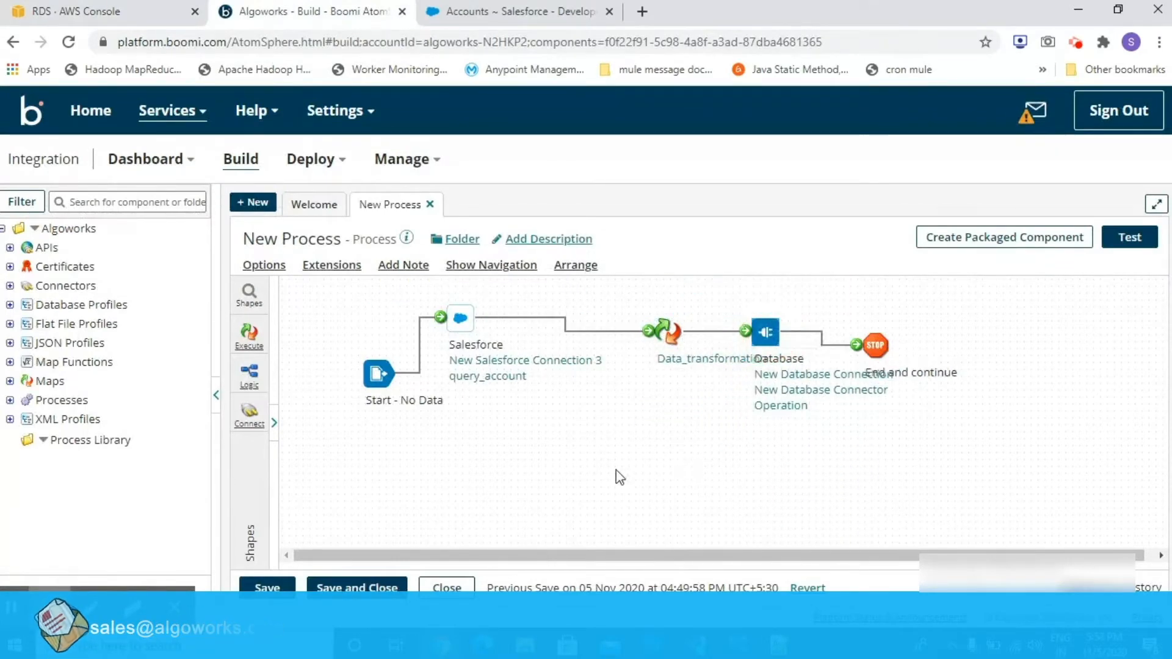
Step: Open the Salesforce connector's configuration and review the settings of its linked connection, leaving them as they are
mouse_move(472, 341)
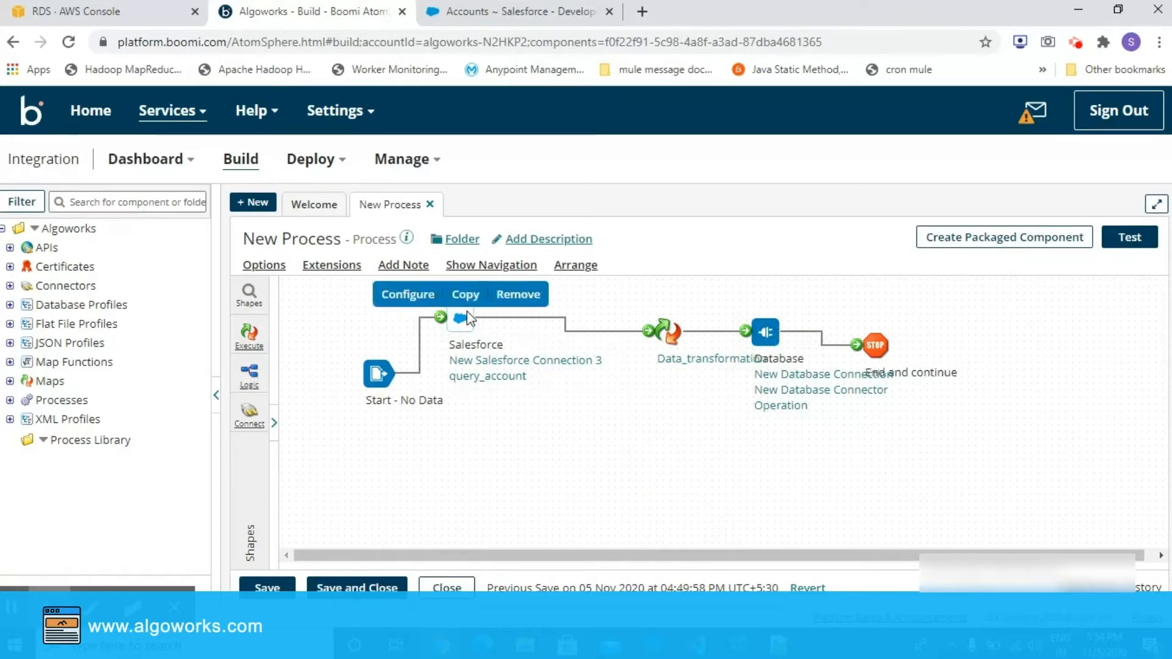
click(468, 328)
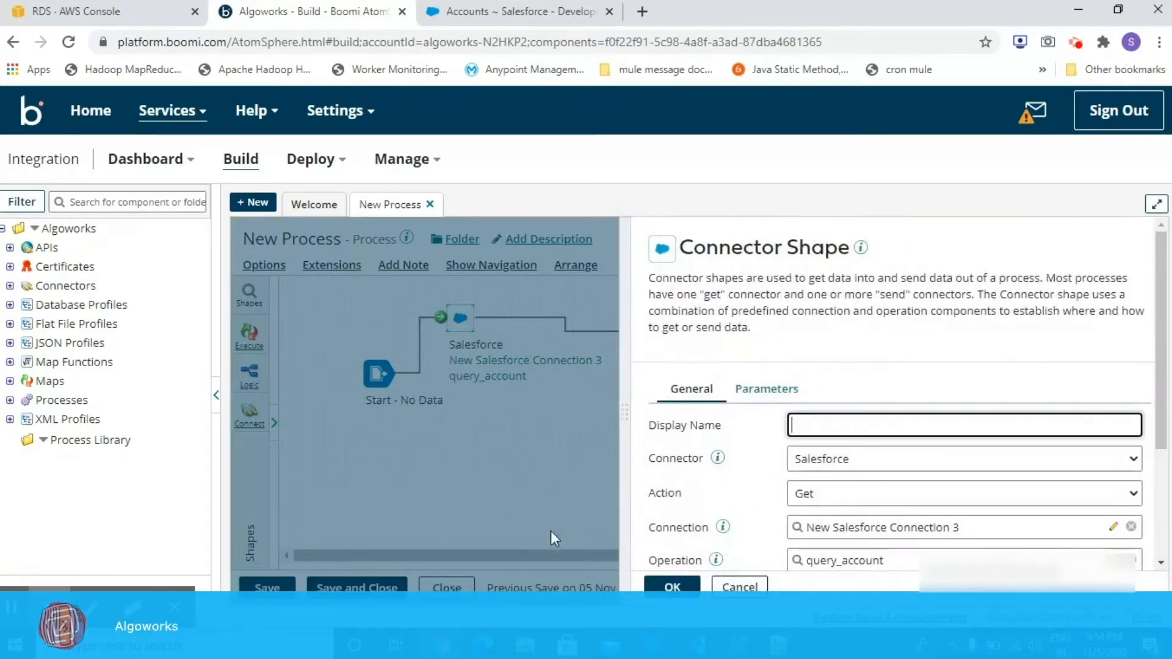
click(740, 587)
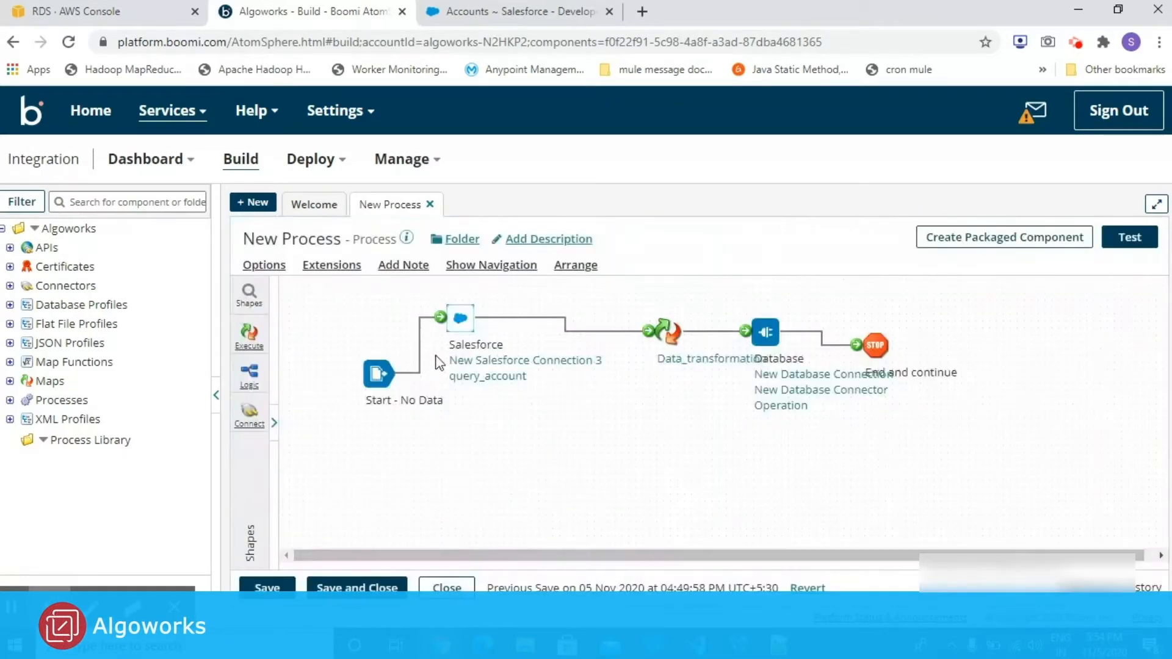
click(460, 328)
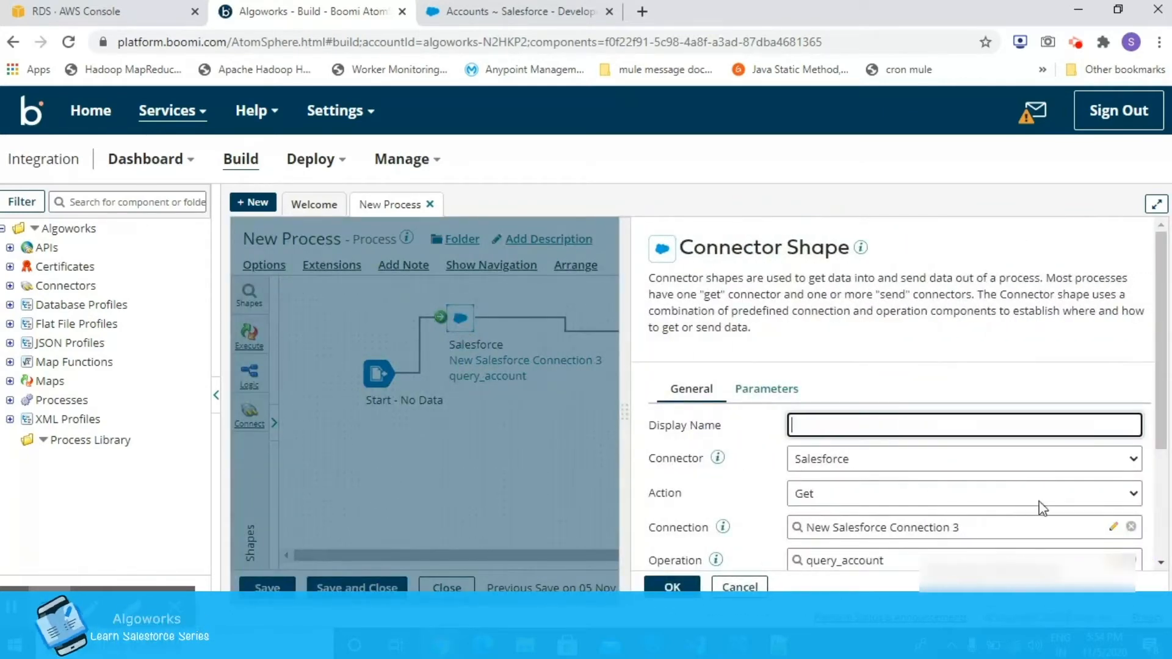
click(1115, 527)
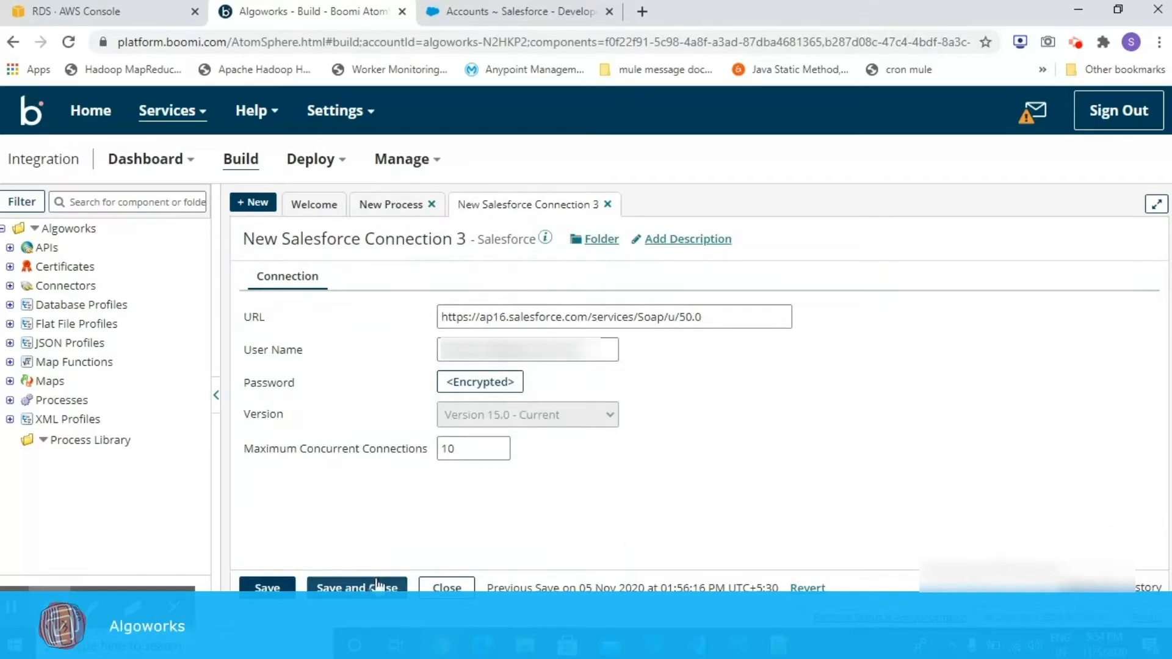
click(448, 586)
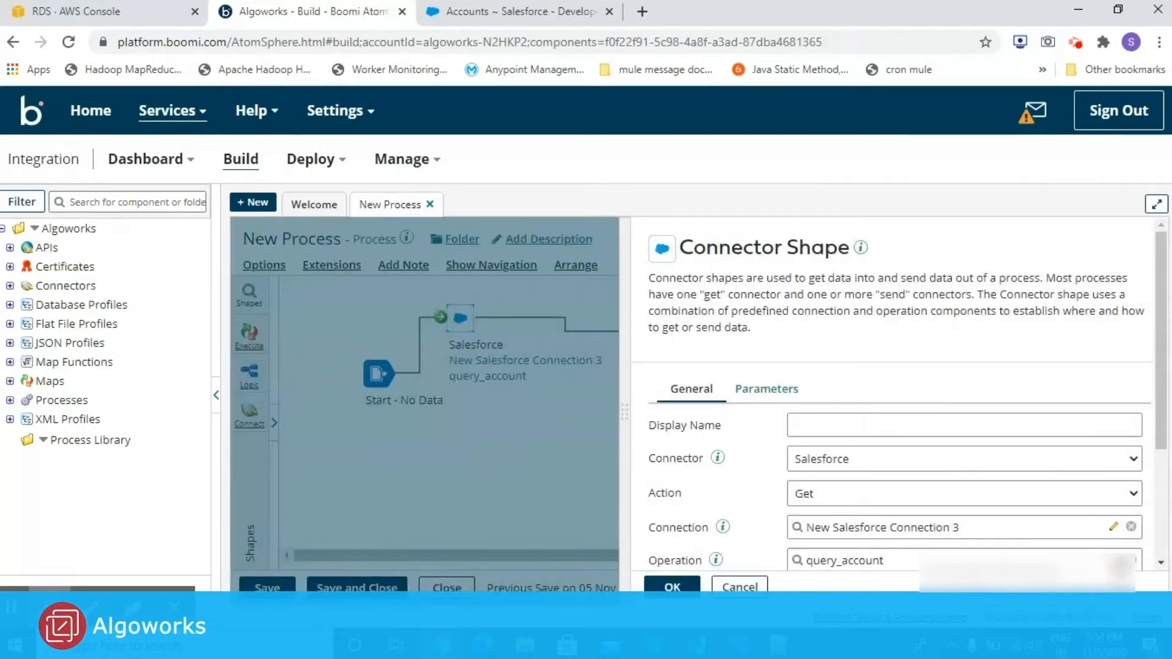
Step: Review the query_account operation's object, response profile and selected fields, and close the Salesforce connector settings without changes
click(1115, 560)
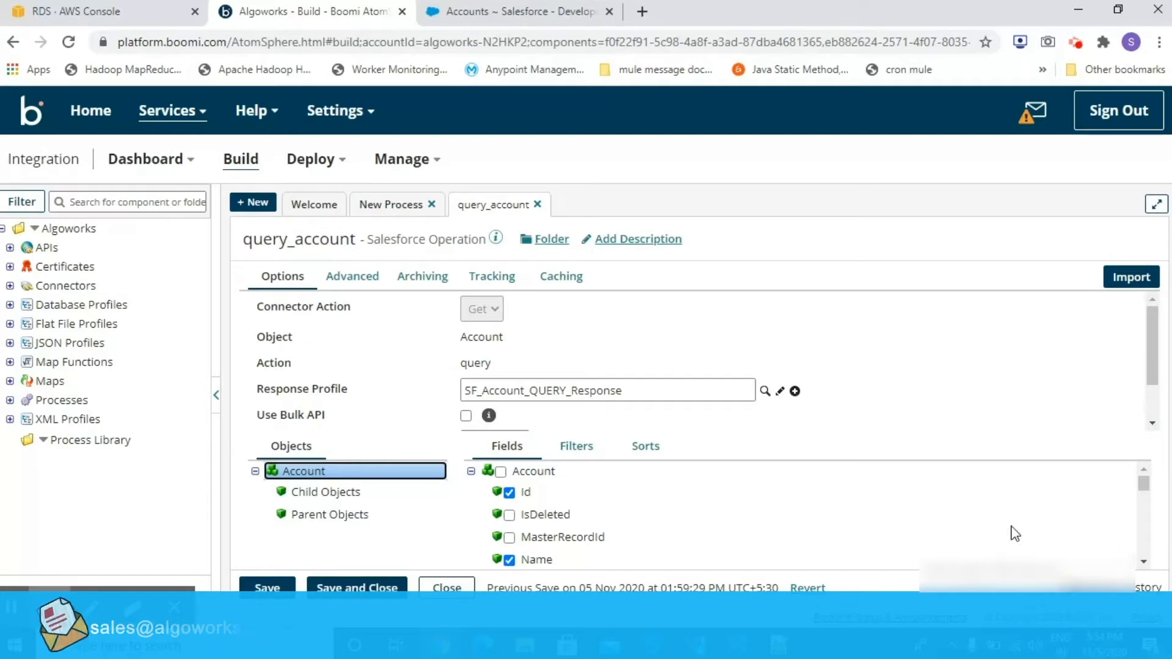
click(457, 587)
click(739, 586)
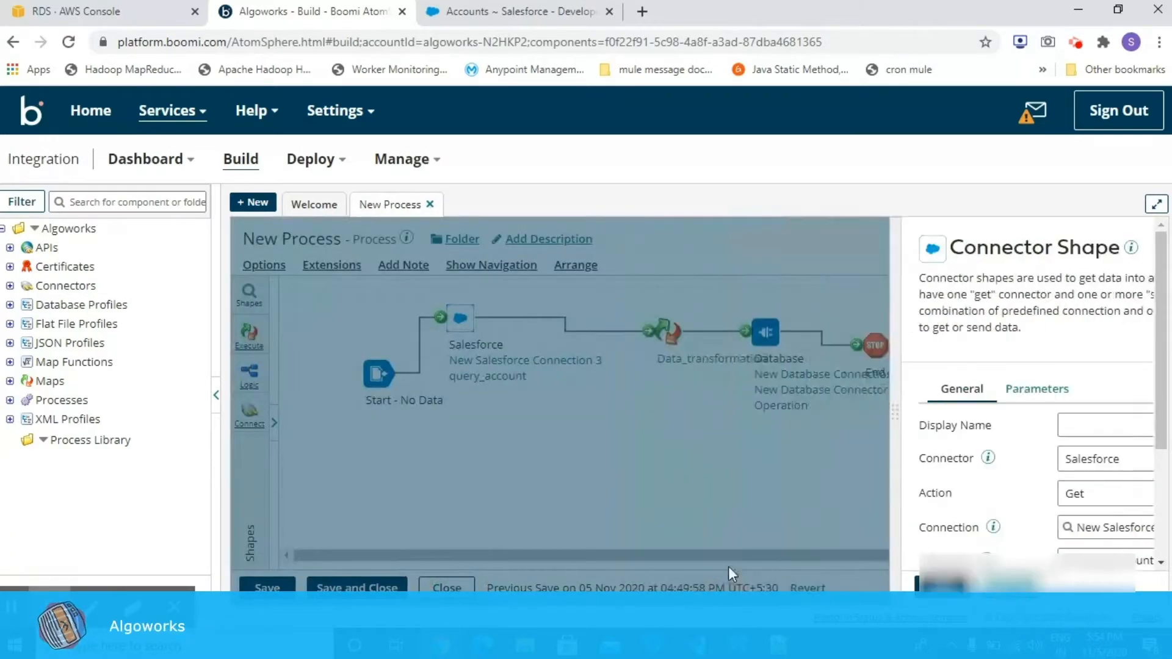
Step: Align the Data_transformation shape with the Salesforce shape and review its map, expanding the database profile's fields
mouse_move(664, 335)
drag(664, 334, 639, 320)
double_click(641, 321)
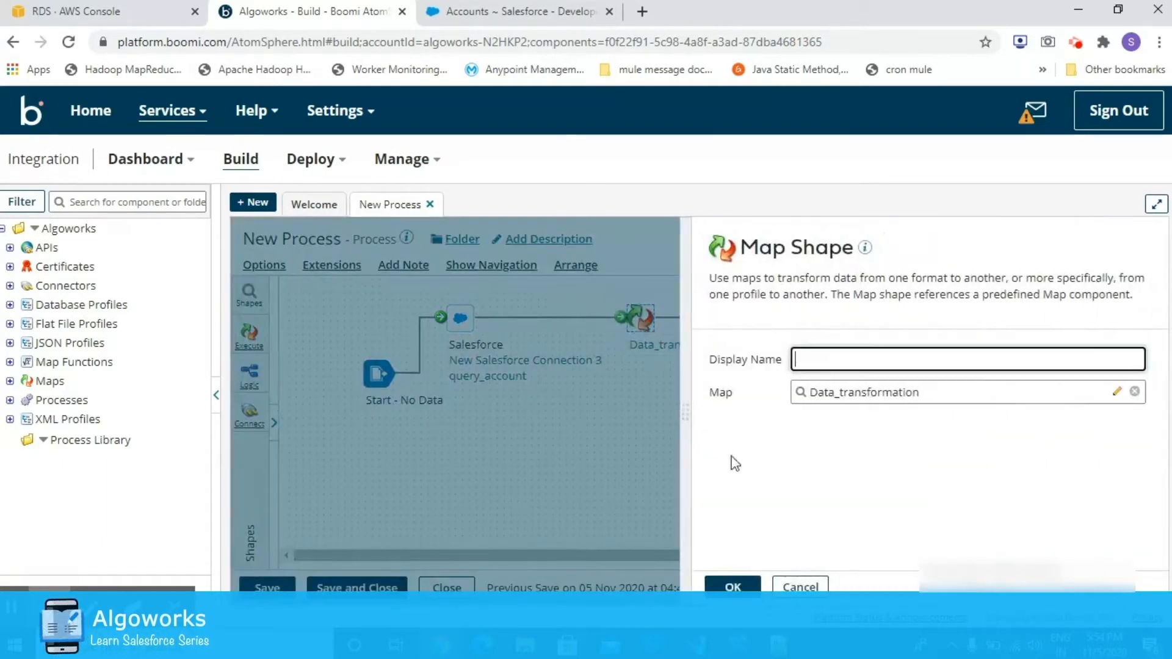
click(1118, 392)
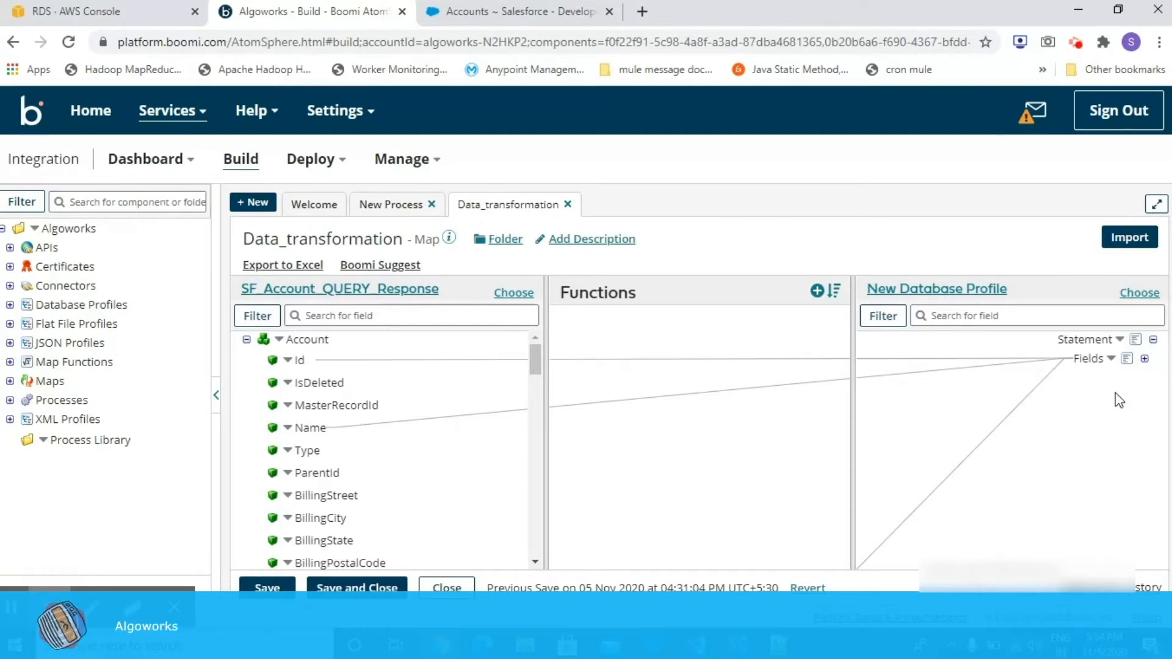
click(1145, 359)
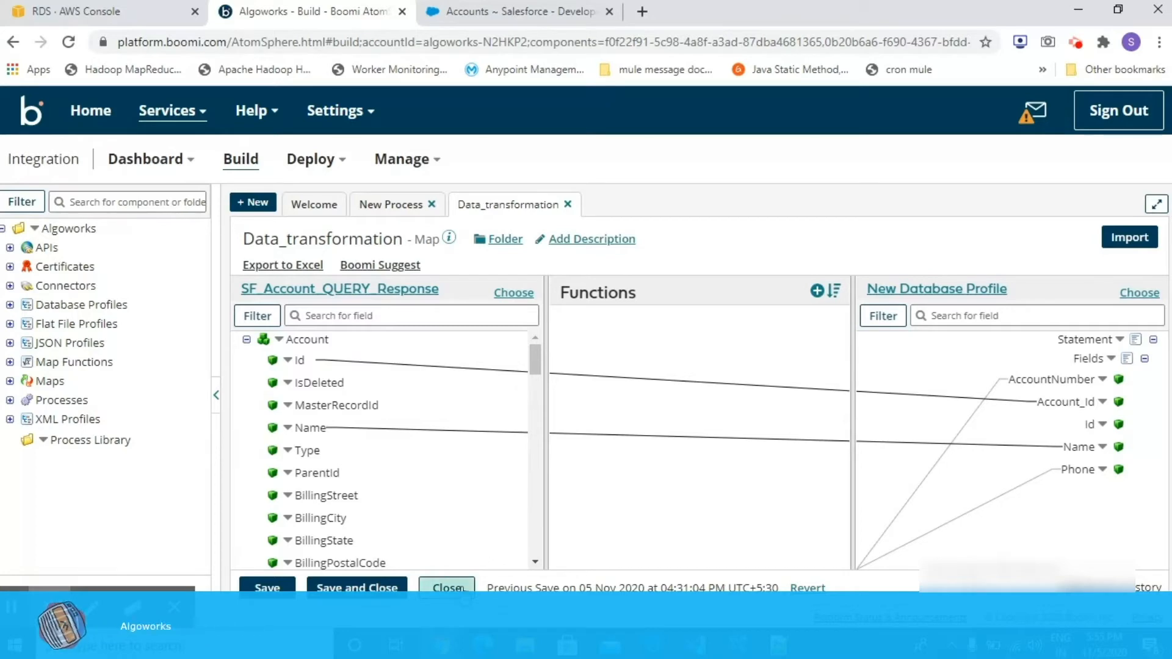
click(461, 587)
click(736, 584)
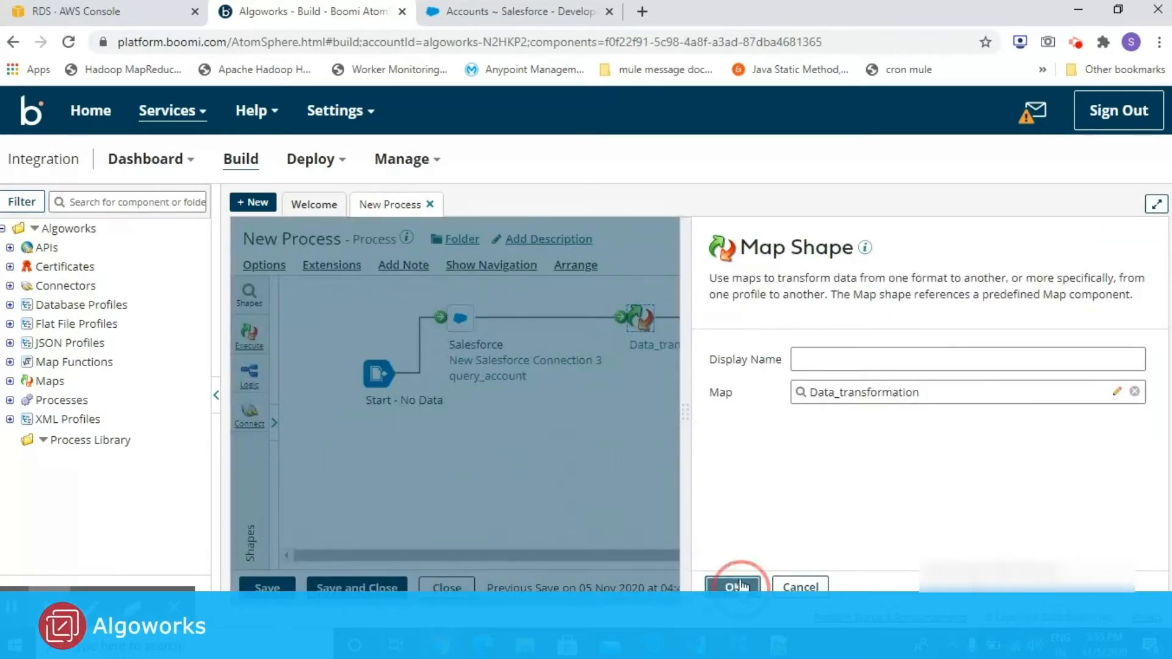
Step: Open the Database connector's configuration and review its connection's driver, host, port and database name settings
click(766, 332)
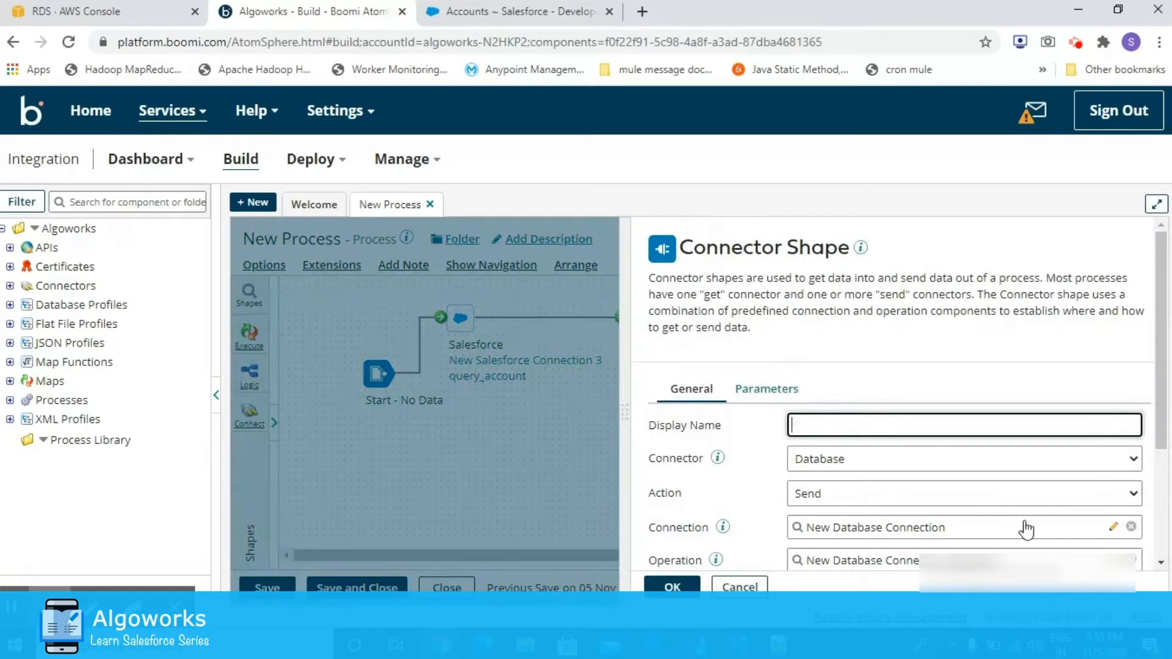
click(1114, 527)
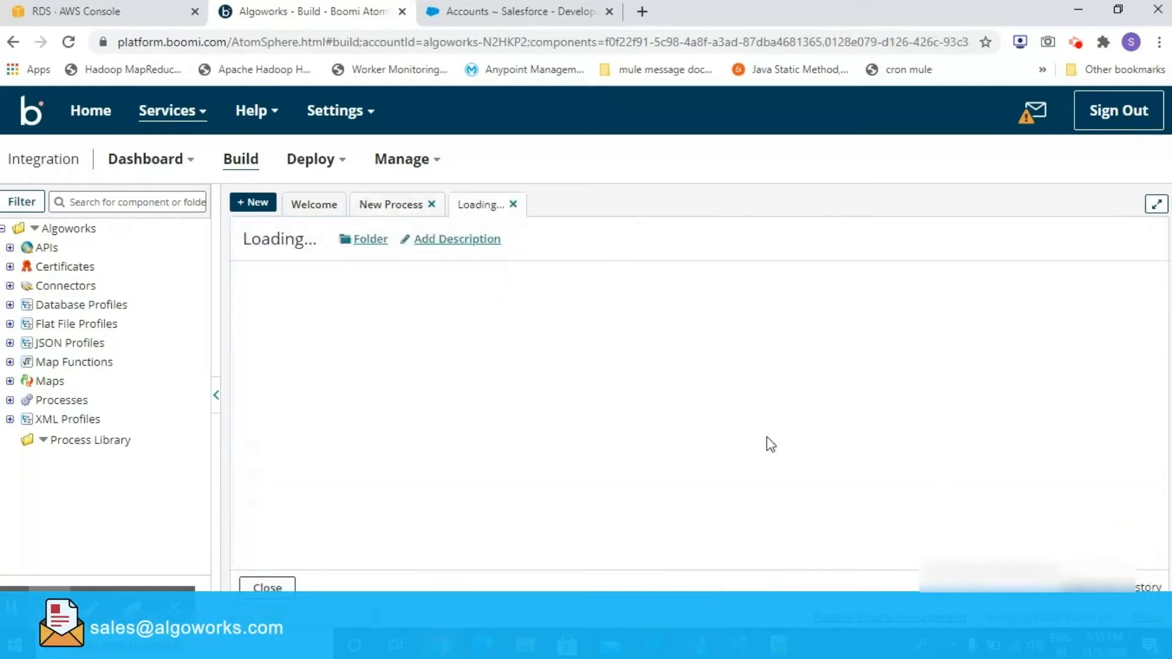
scroll(534, 414, down, 2)
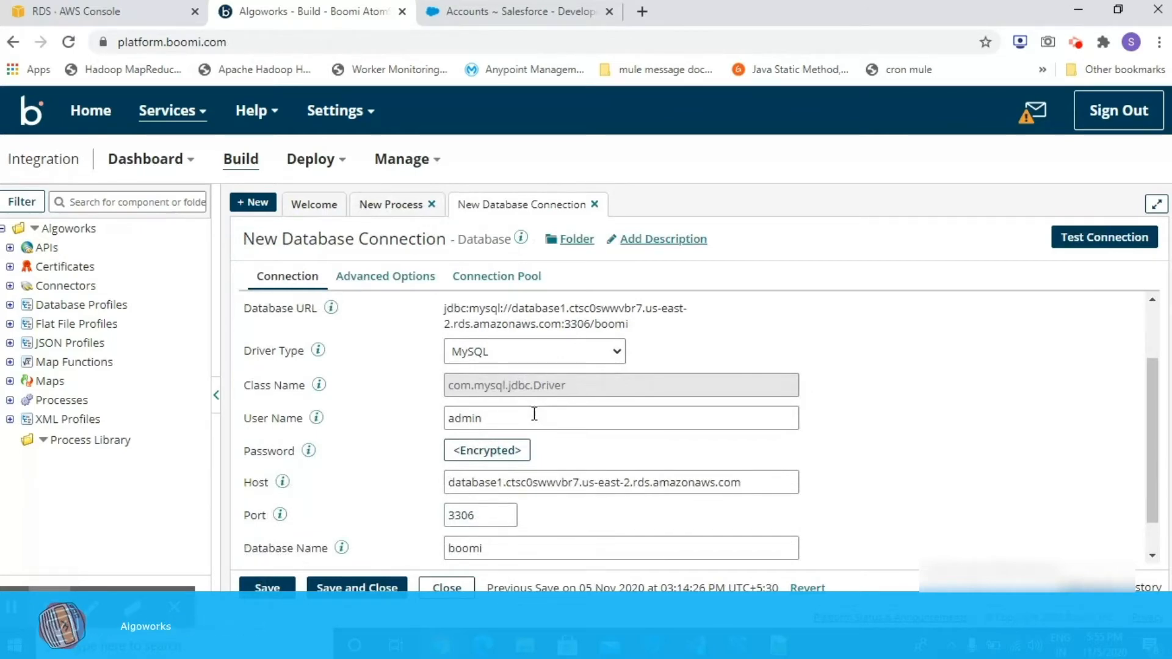
scroll(535, 415, down, 1)
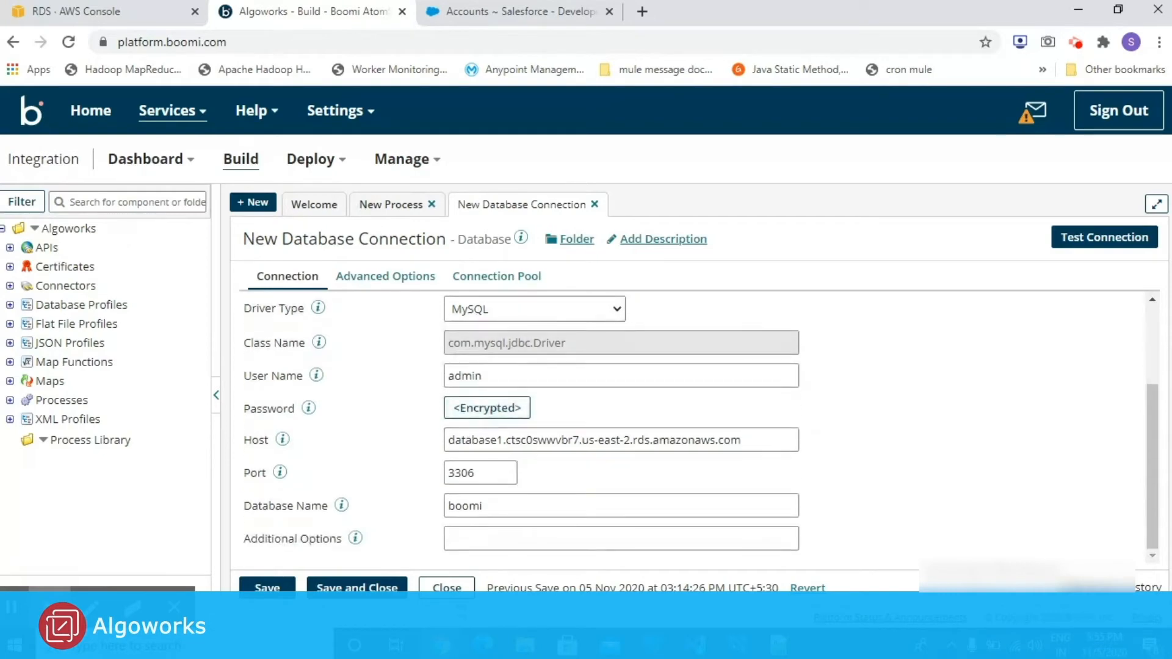
click(447, 587)
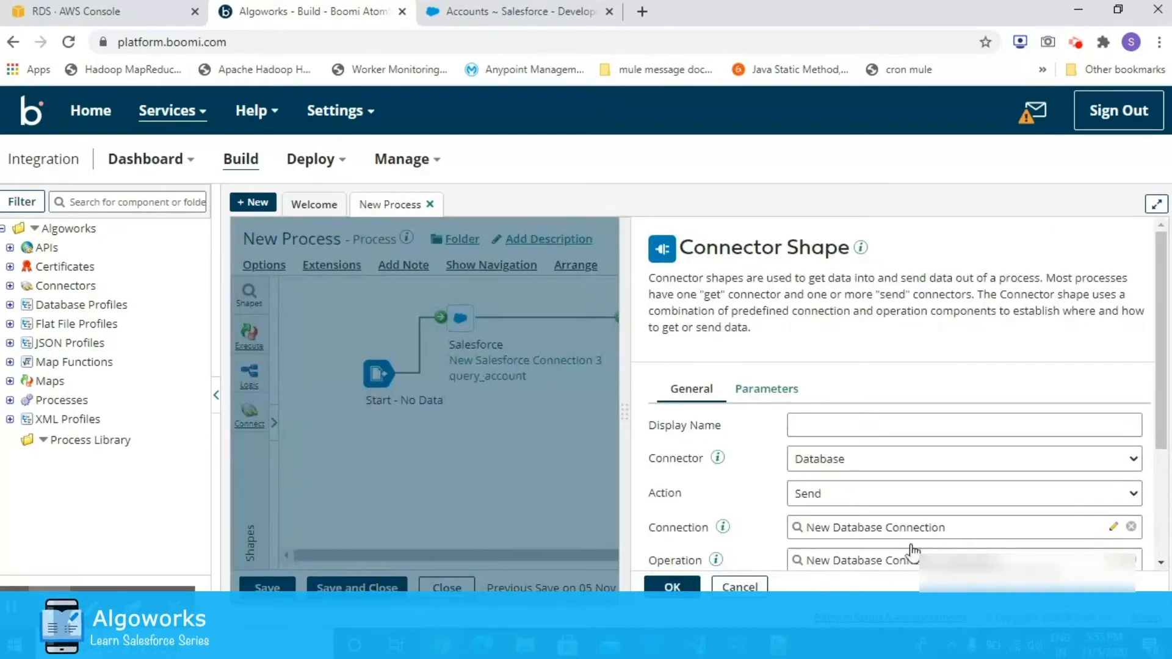
Step: Open the Database connector's operation and review its profile and commit options
scroll(910, 547, down, 2)
click(1113, 474)
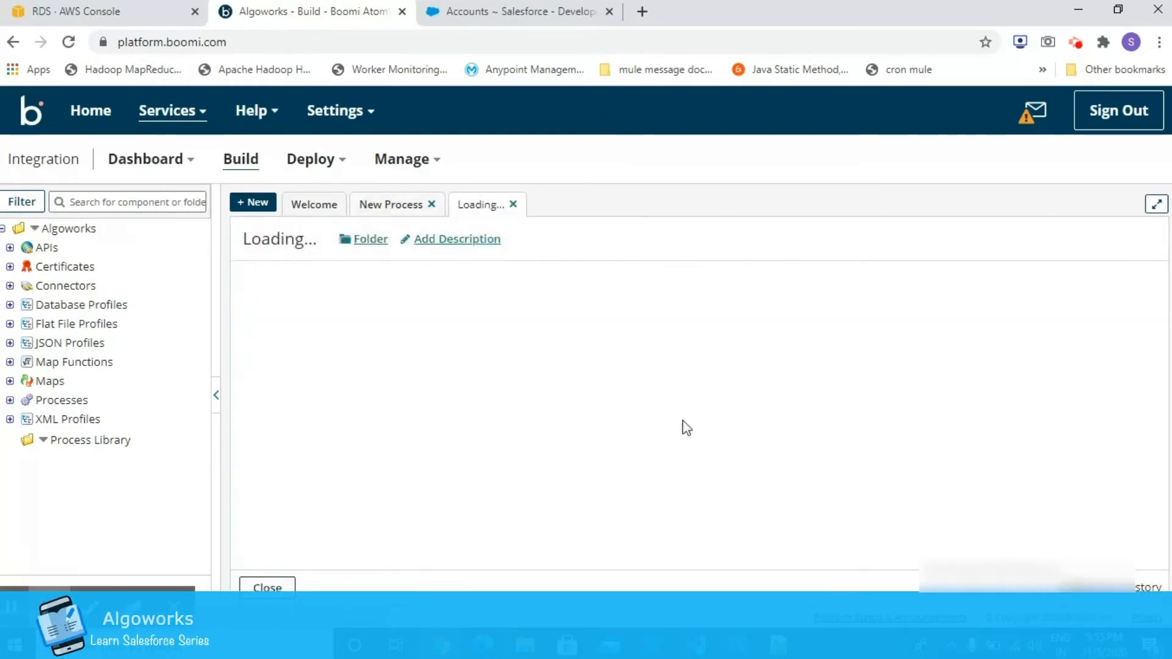
scroll(532, 388, down, 1)
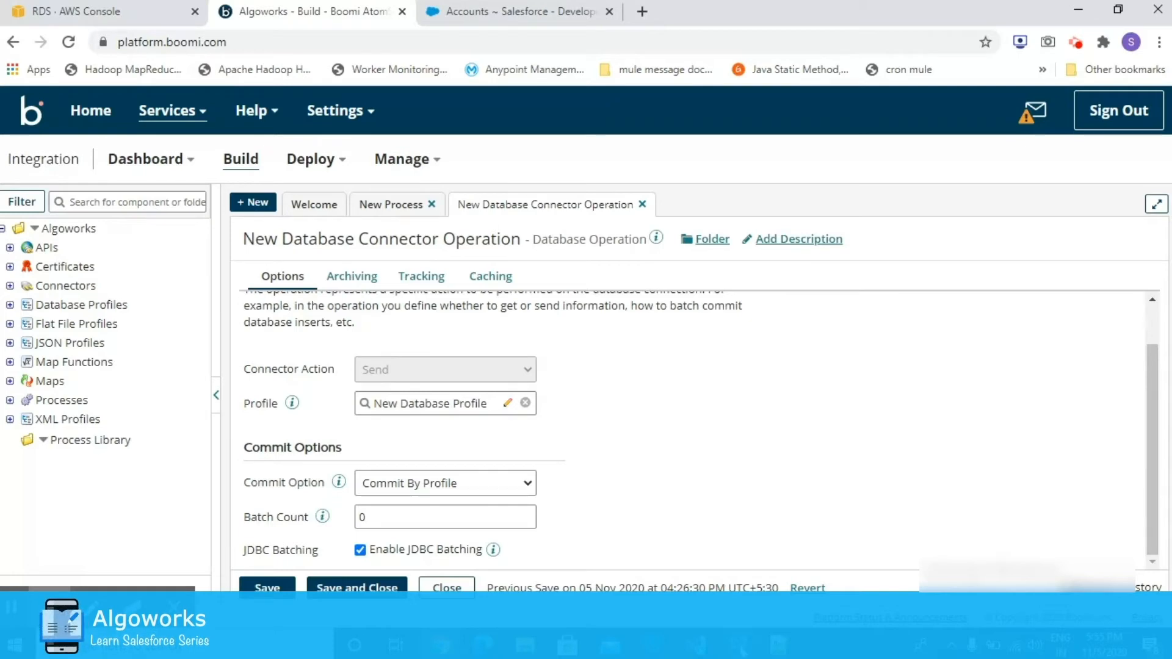
Step: Switch to MySQL Workbench and run the query selecting Account_Id, Name, Phone and AccountNumber from the Rds table
click(742, 650)
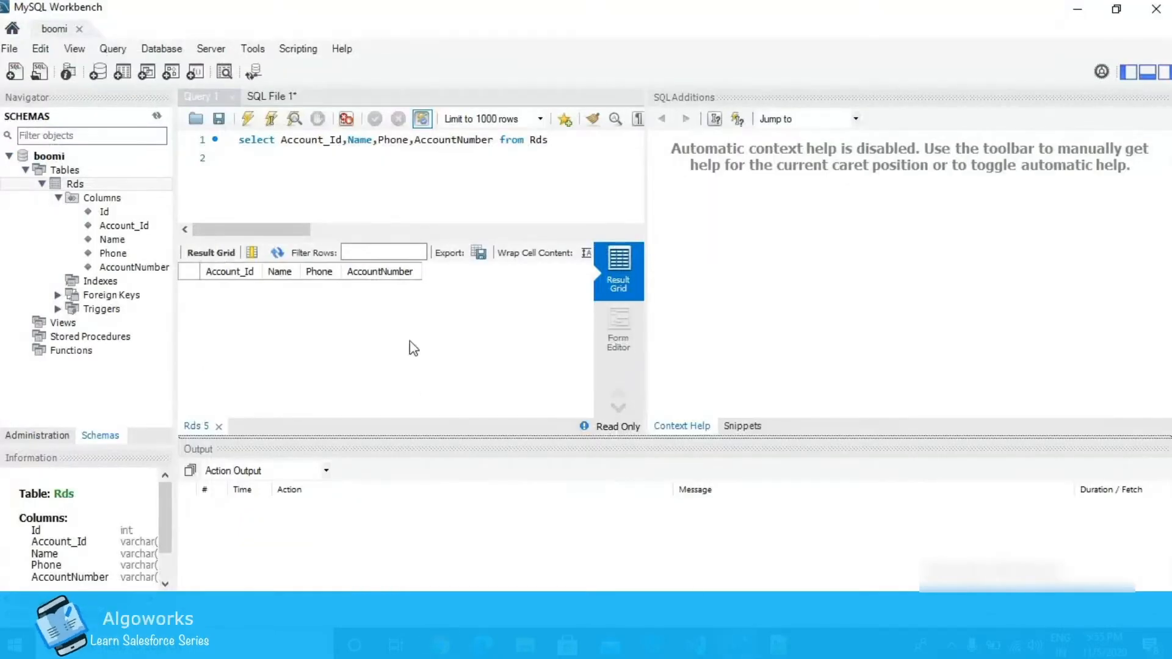
click(567, 185)
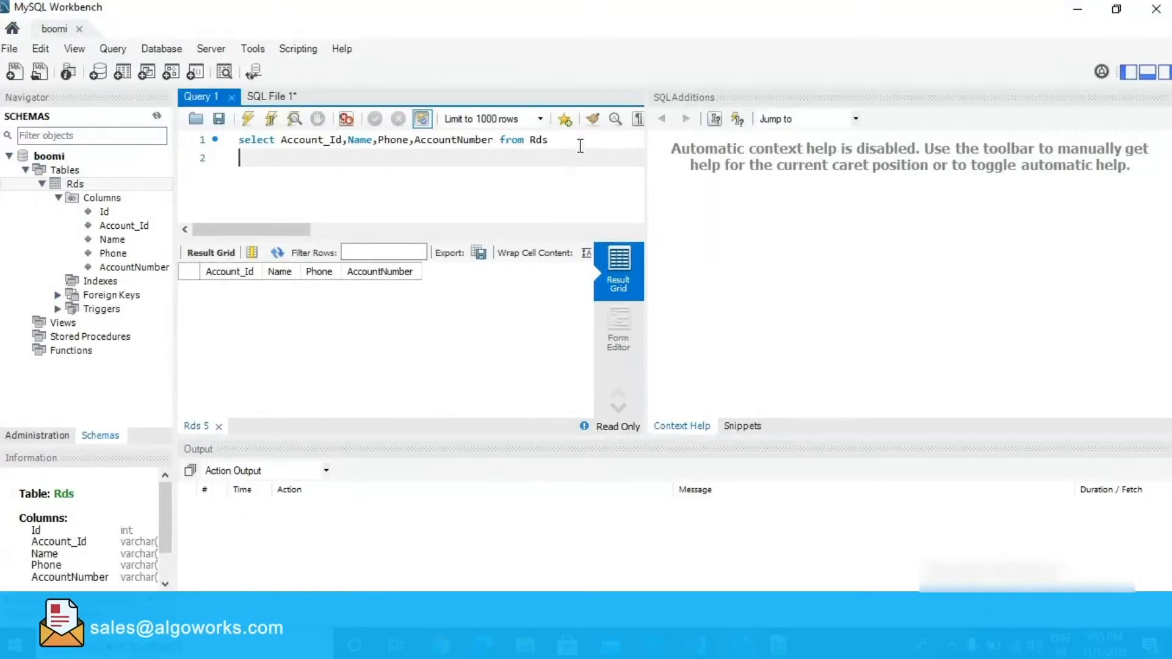
click(580, 146)
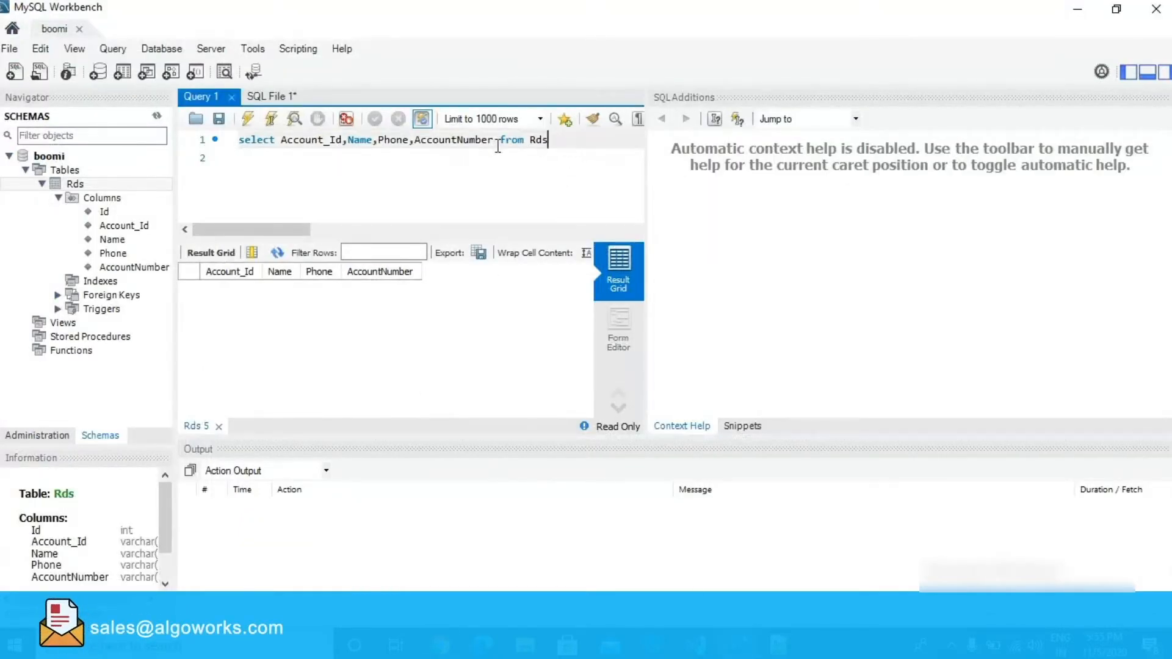
click(252, 122)
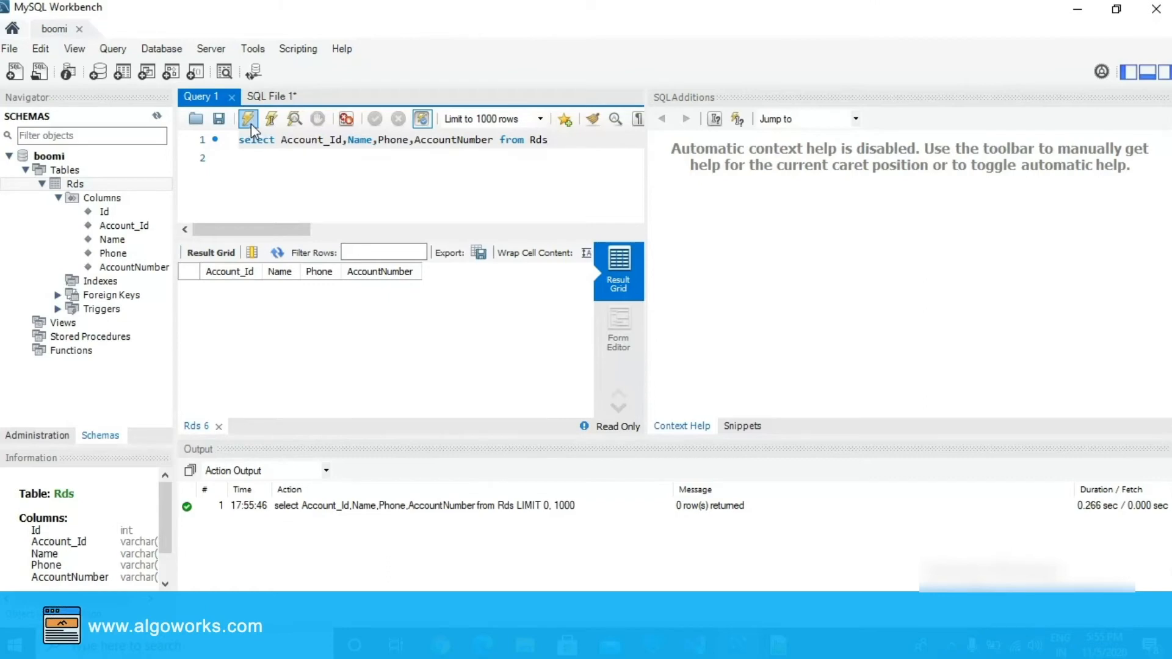
Step: Switch back to Boomi and close the database operation and the connector settings without changes
key(alt+Tab)
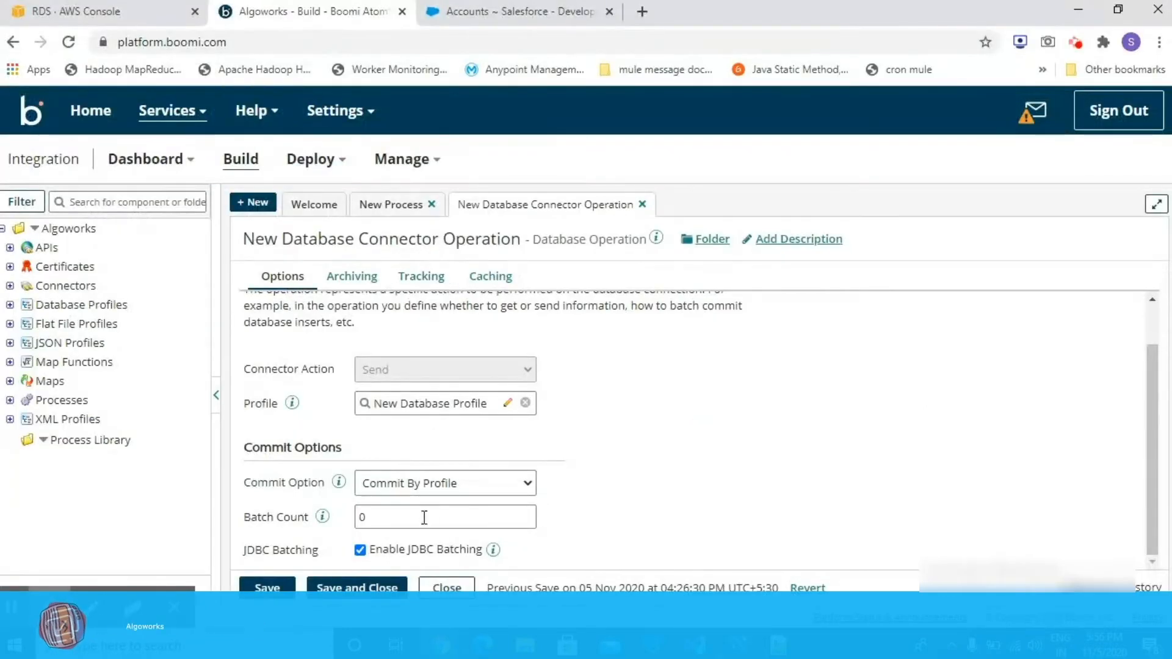
click(444, 588)
click(715, 588)
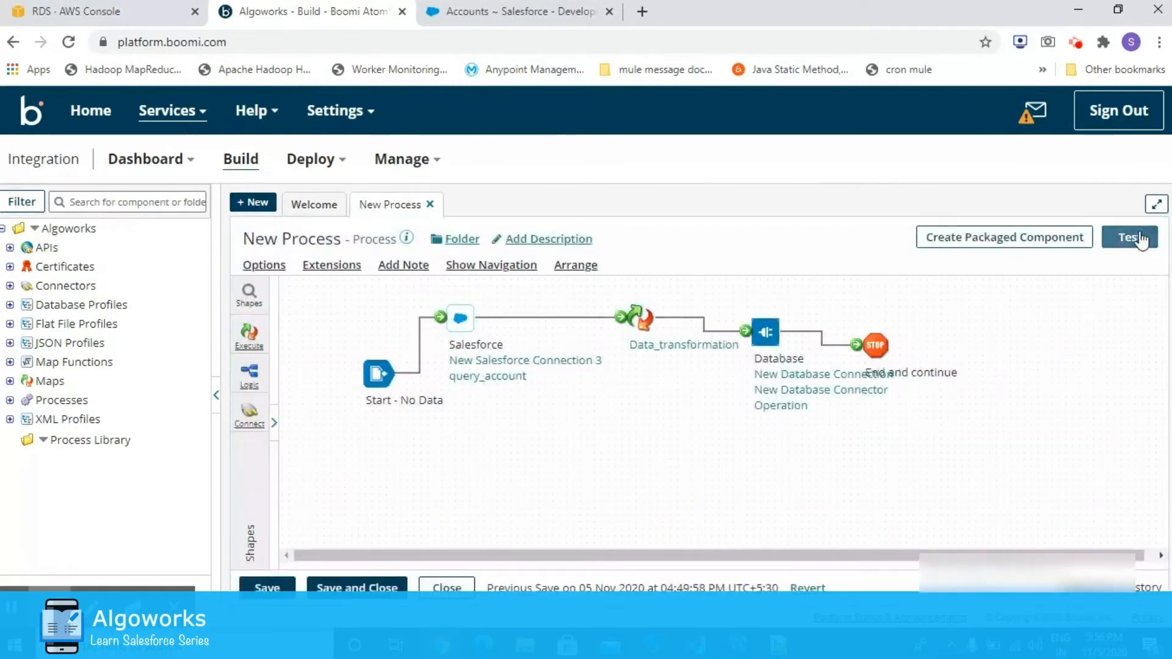
Step: Save the pending changes to New Process and open its test settings
click(1136, 237)
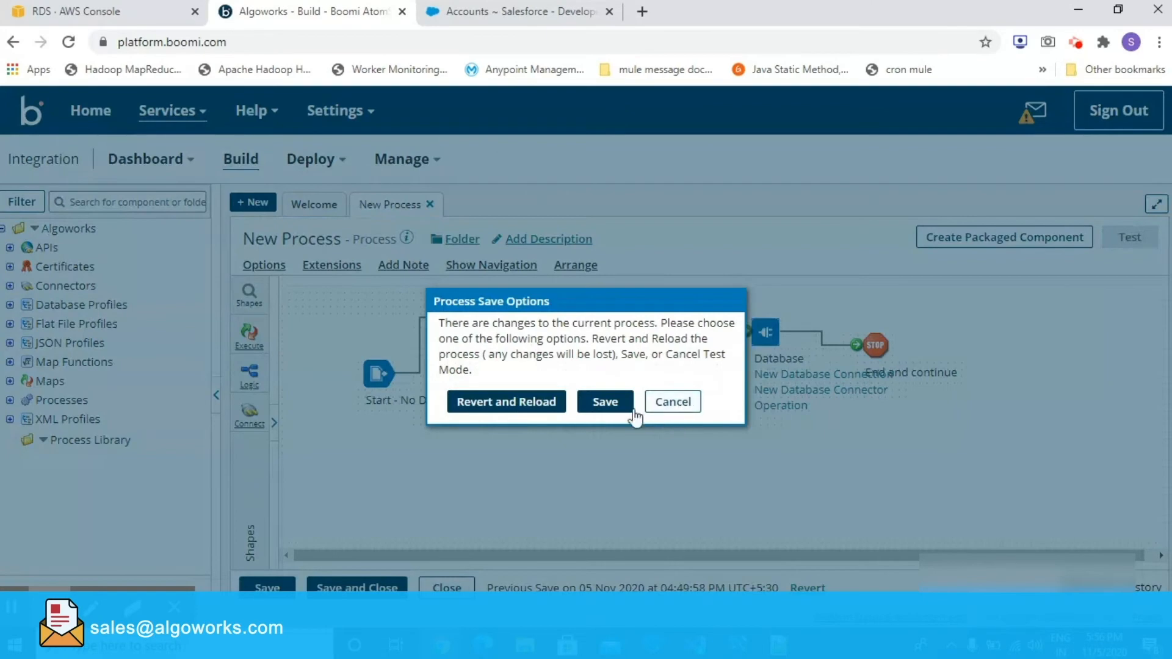
click(682, 404)
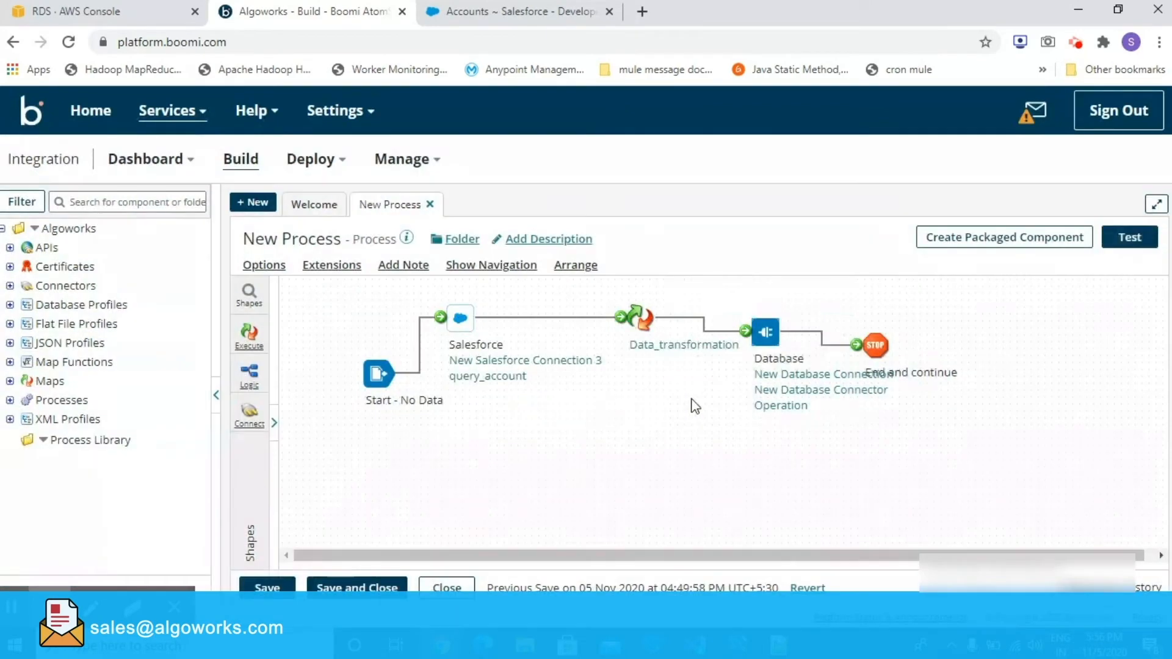
click(273, 588)
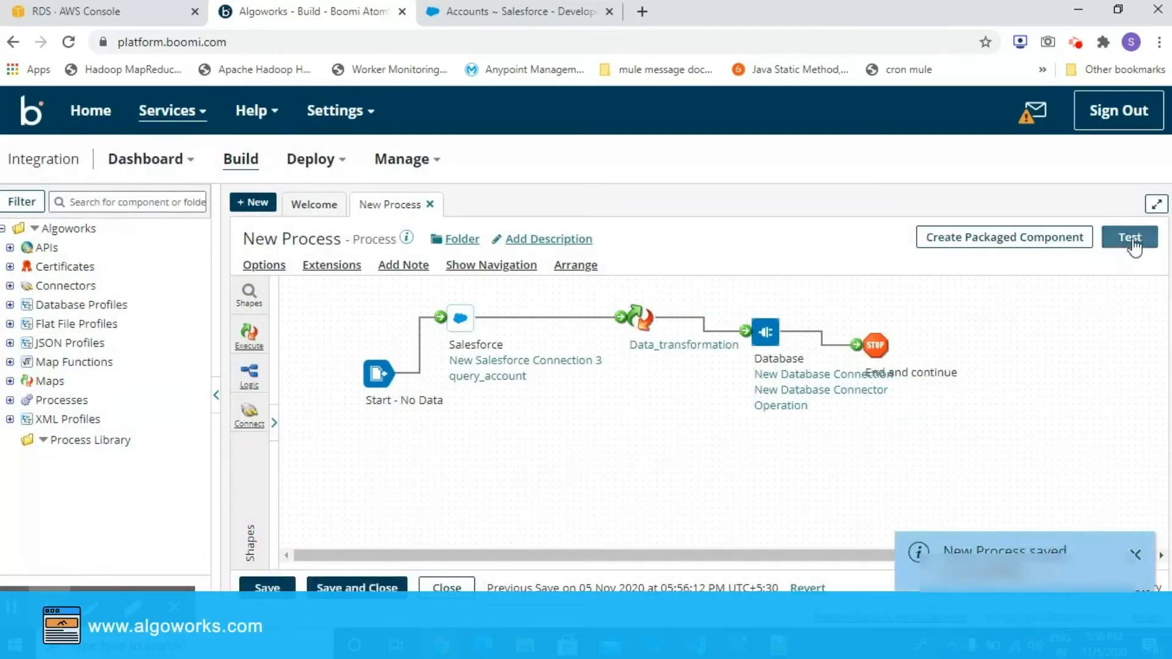
click(1131, 239)
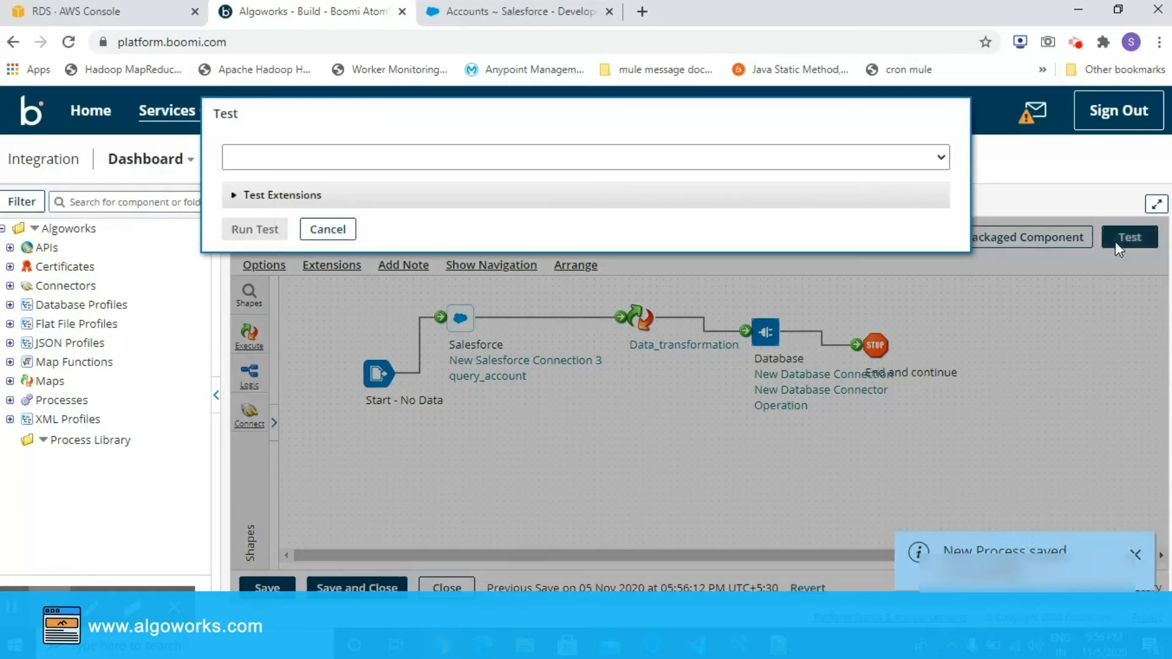
Step: Try to enable the Boomi Test Cloud as the environment for testing the process
click(332, 158)
click(309, 234)
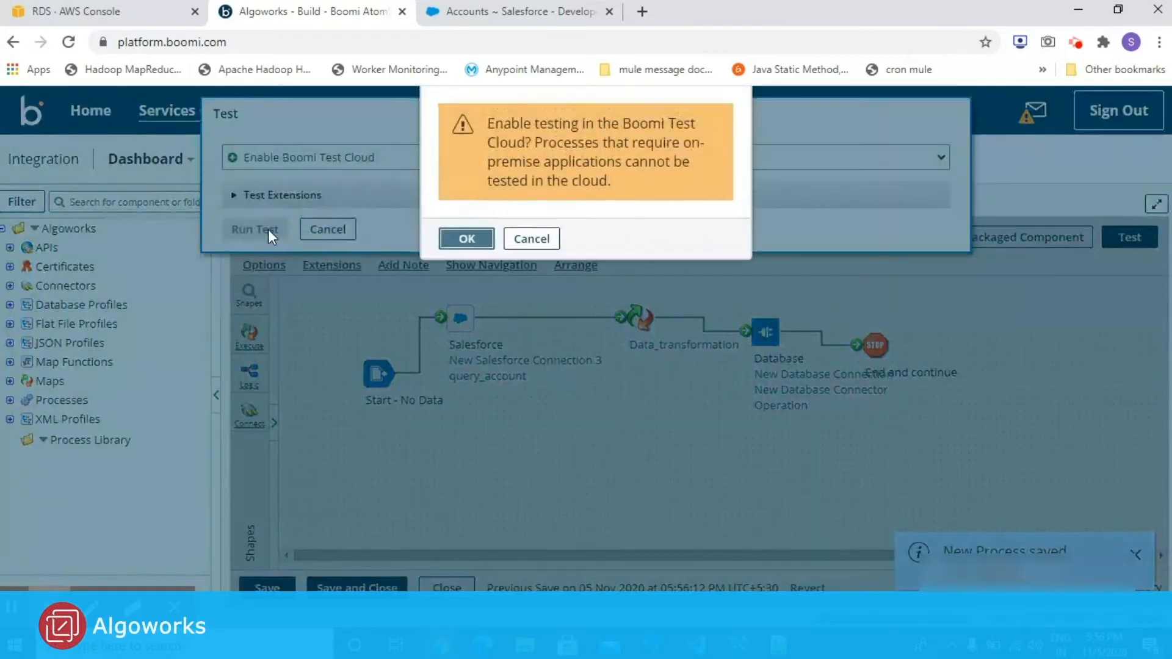
click(464, 241)
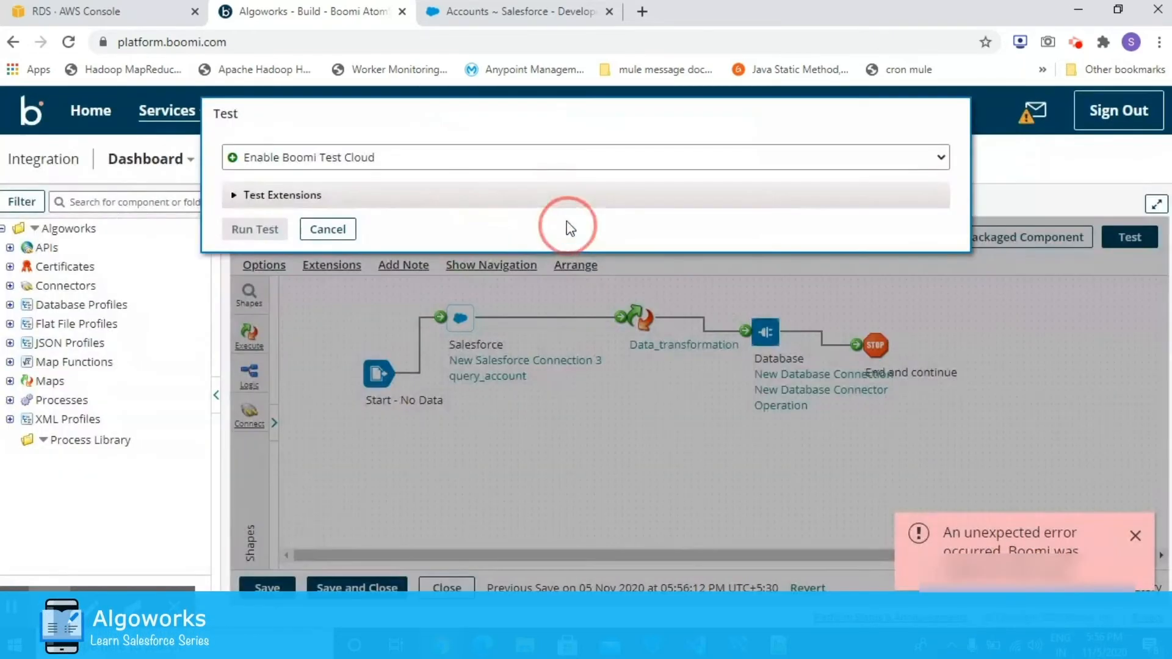
Step: Choose the DESKTOP-FPJ1K78 atom as the test environment and run the process test on it
click(532, 162)
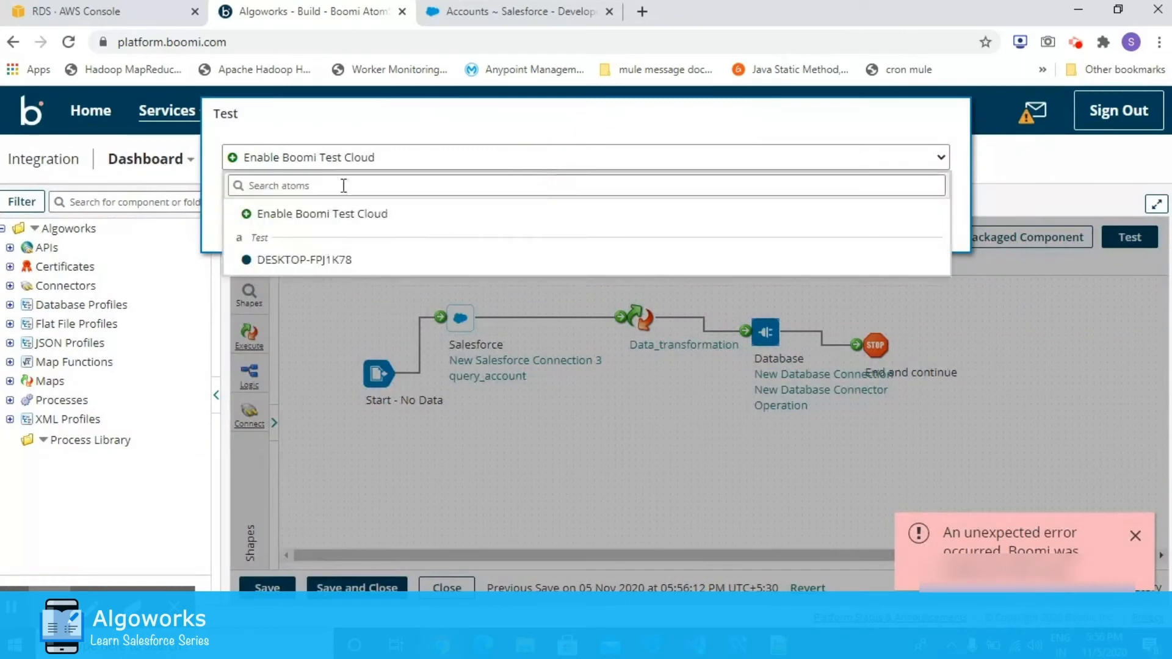
click(309, 259)
click(254, 229)
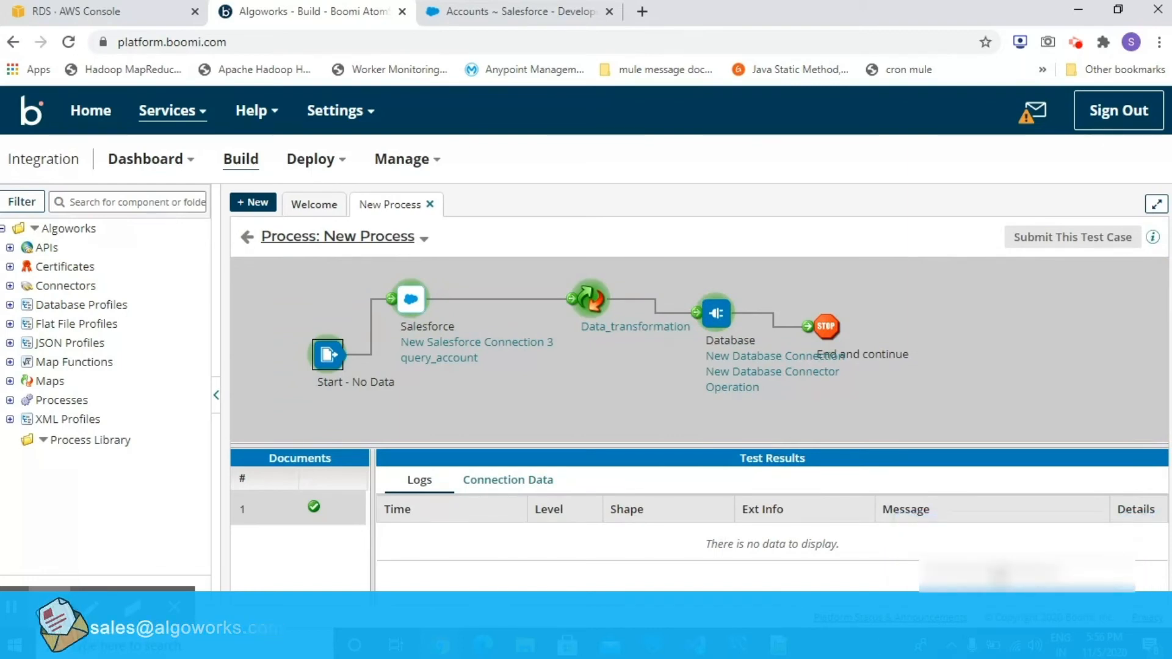
Step: Switch to MySQL Workbench, rerun the select query on the Rds table, and review the returned account records
click(753, 649)
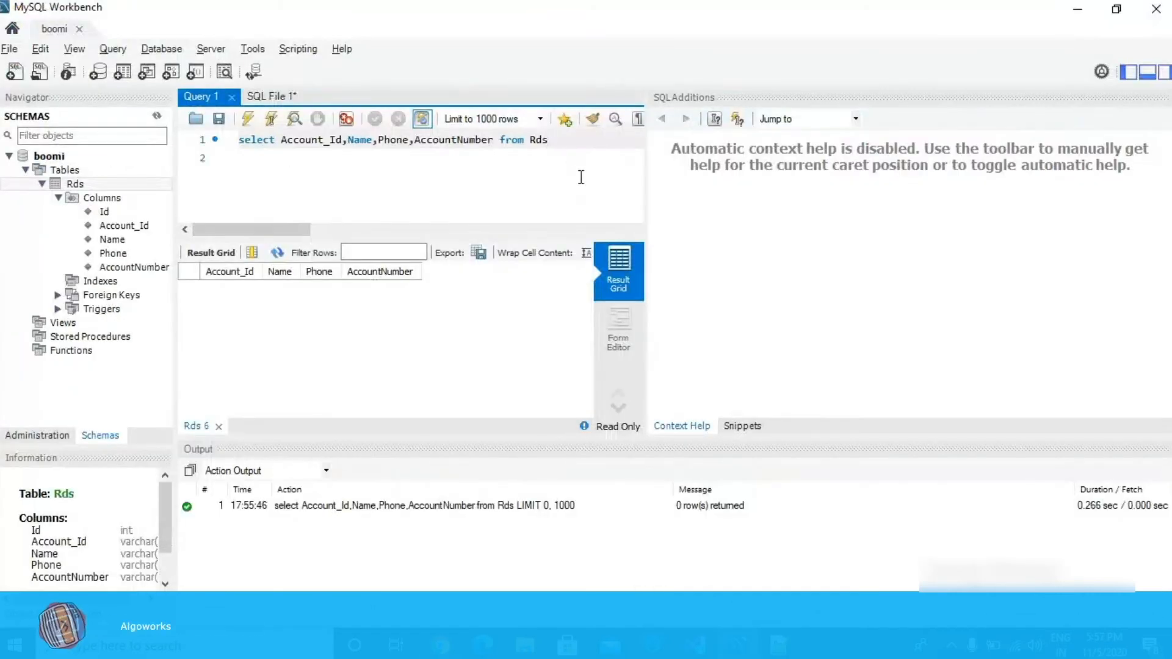
click(248, 120)
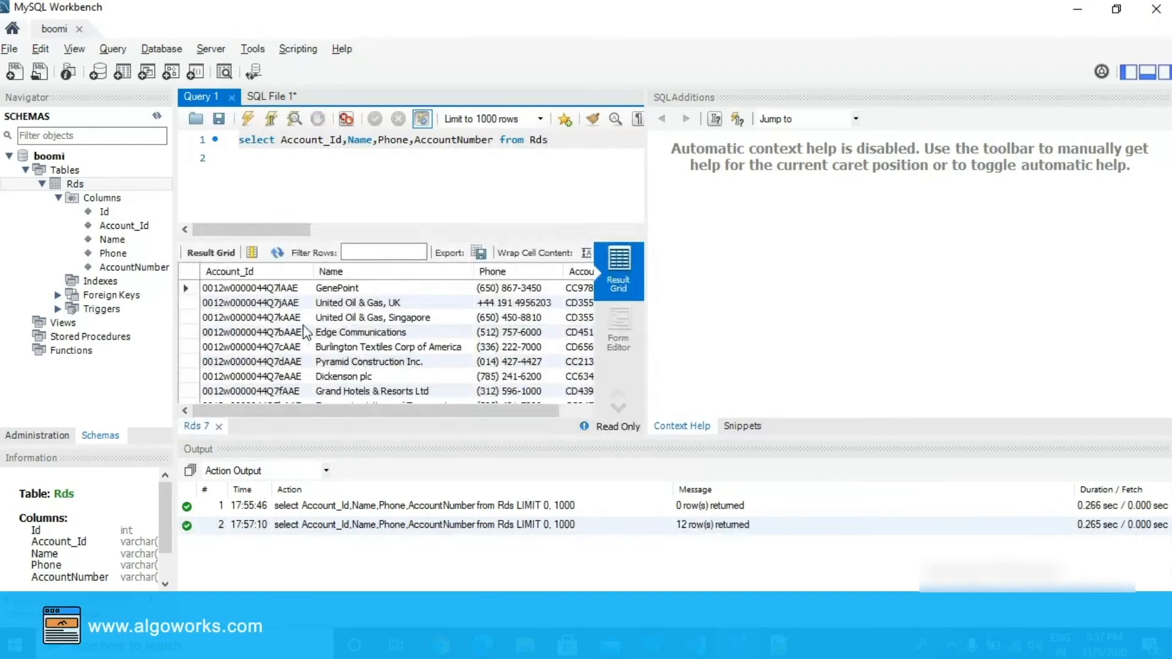
scroll(305, 330, down, 2)
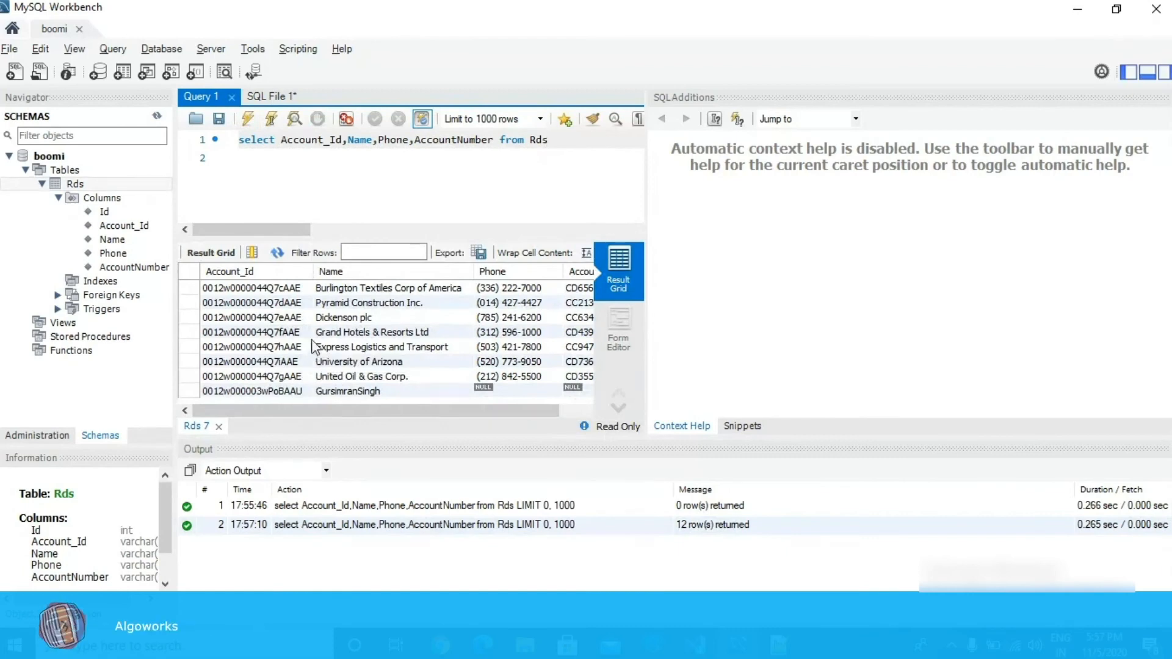
scroll(311, 351, up, 2)
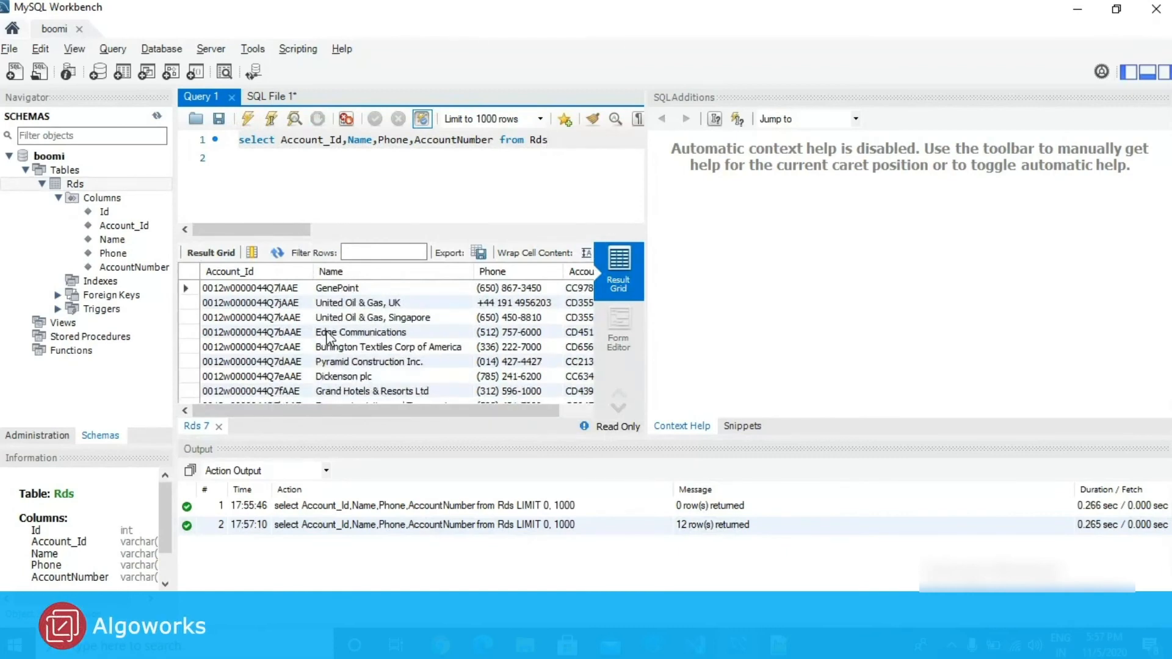